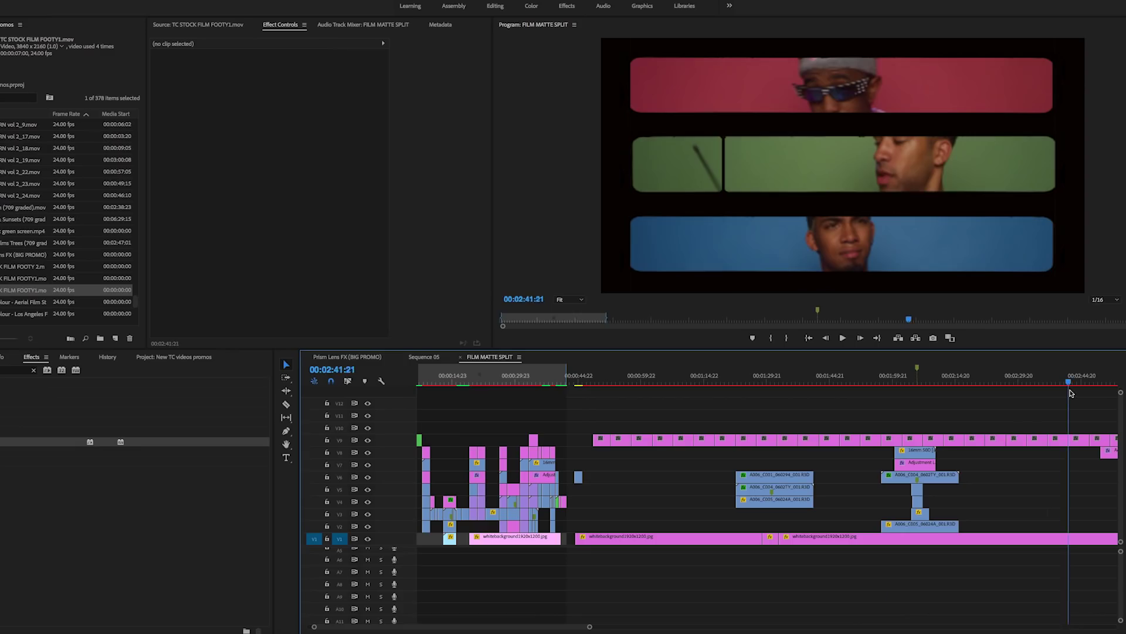
- Drop the 3.png two-window matte from Finder onto track V9 and save the project
left_click_drag(1073, 411, 772, 415)
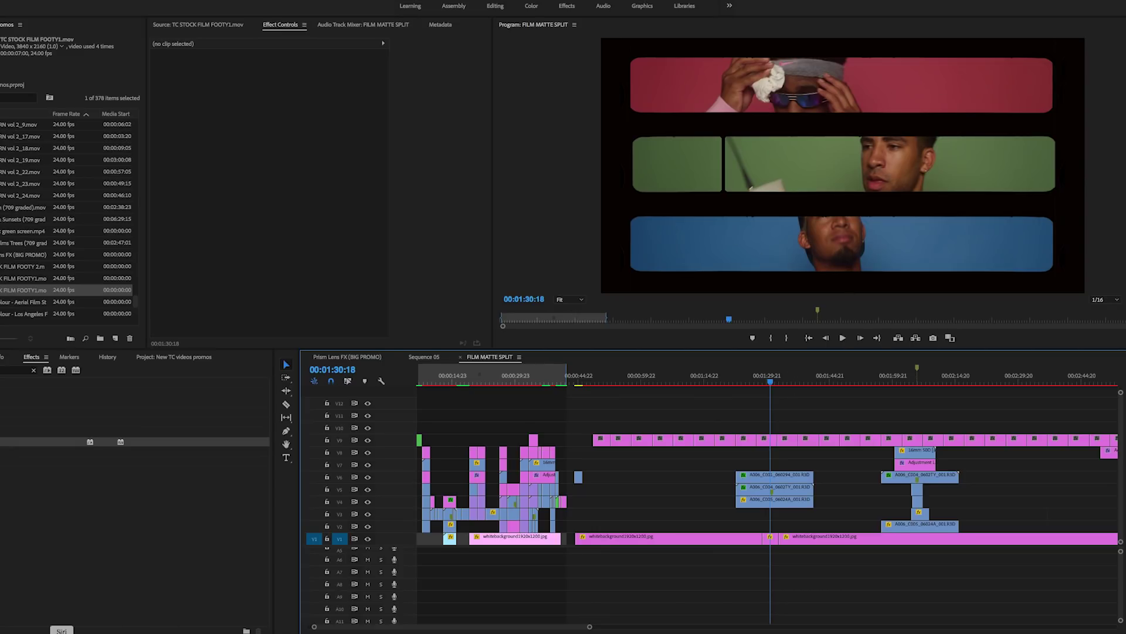
left_click(7, 629)
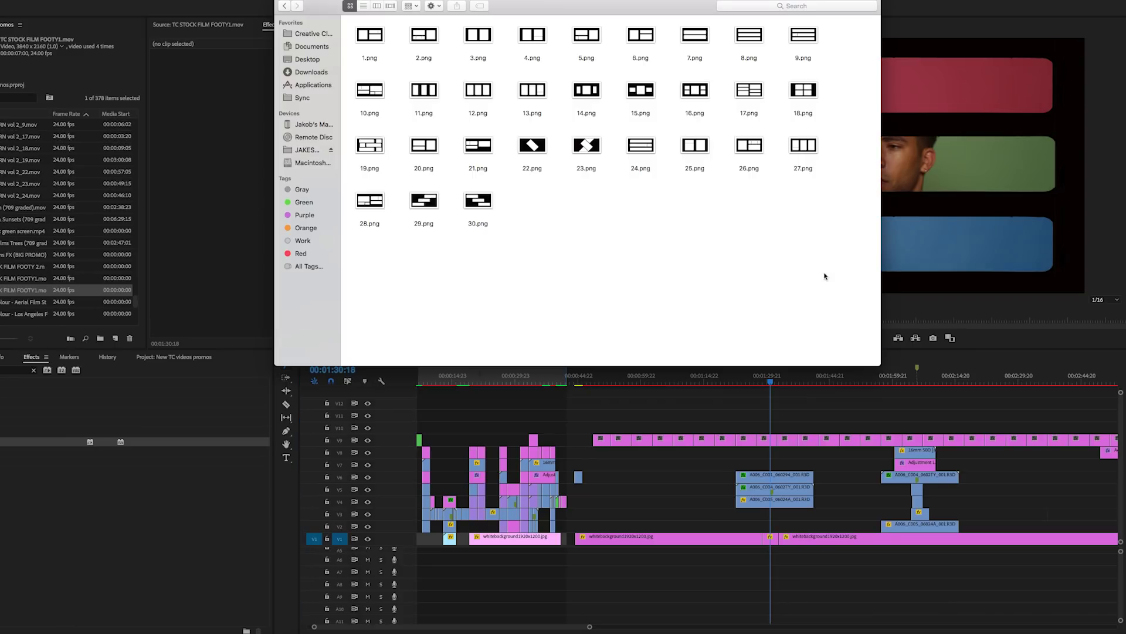
left_click_drag(824, 276, 641, 255)
left_click(479, 37)
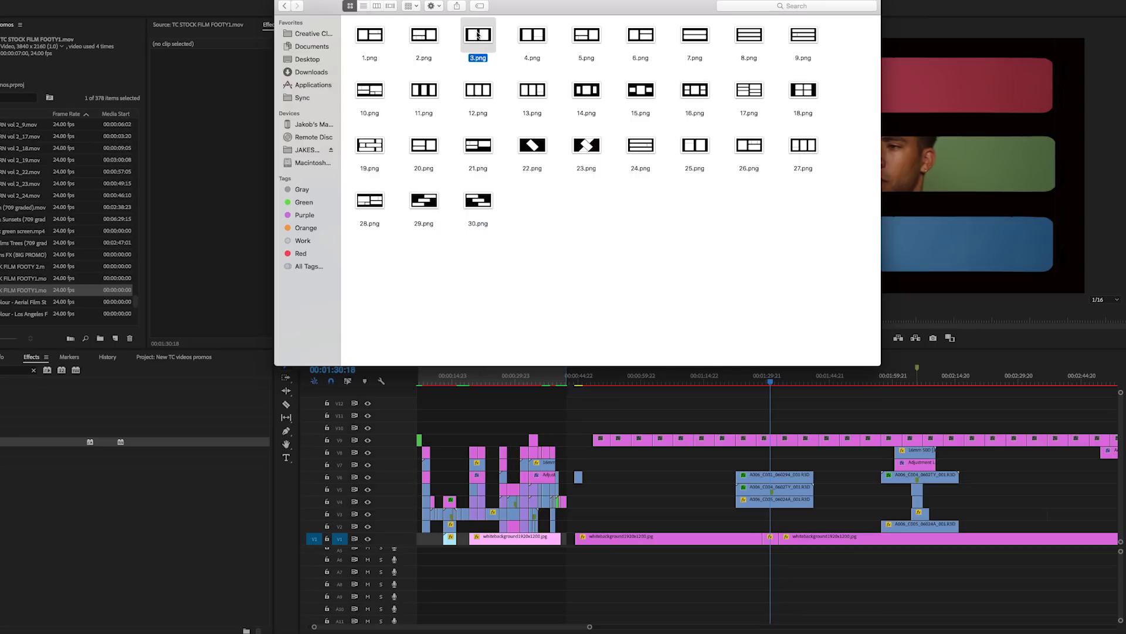
left_click_drag(479, 35, 684, 422)
key("super+s")
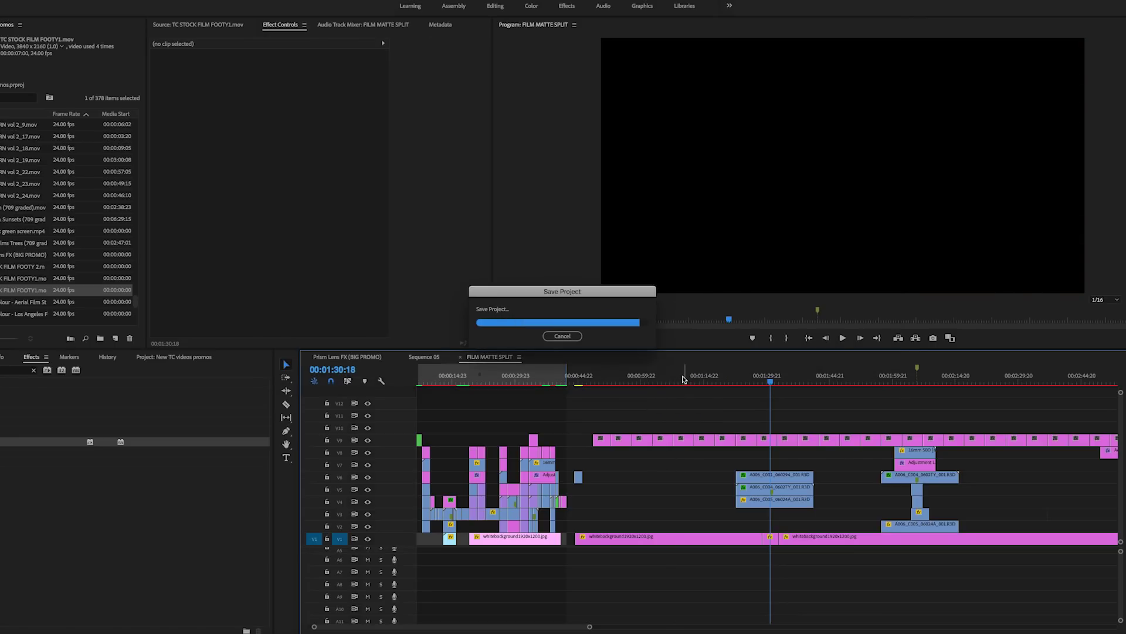
left_click(682, 380)
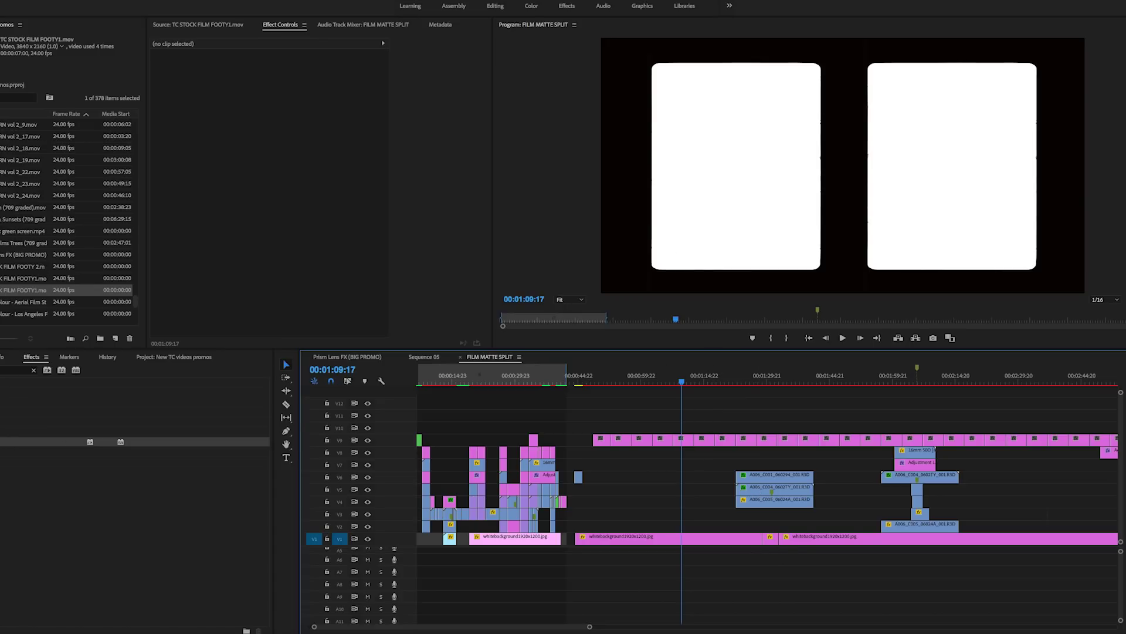
- Load the orange-jacket A006_C002 clip into the Source monitor with the playhead over the matte
left_click(173, 357)
scroll(188, 437, "up", 2)
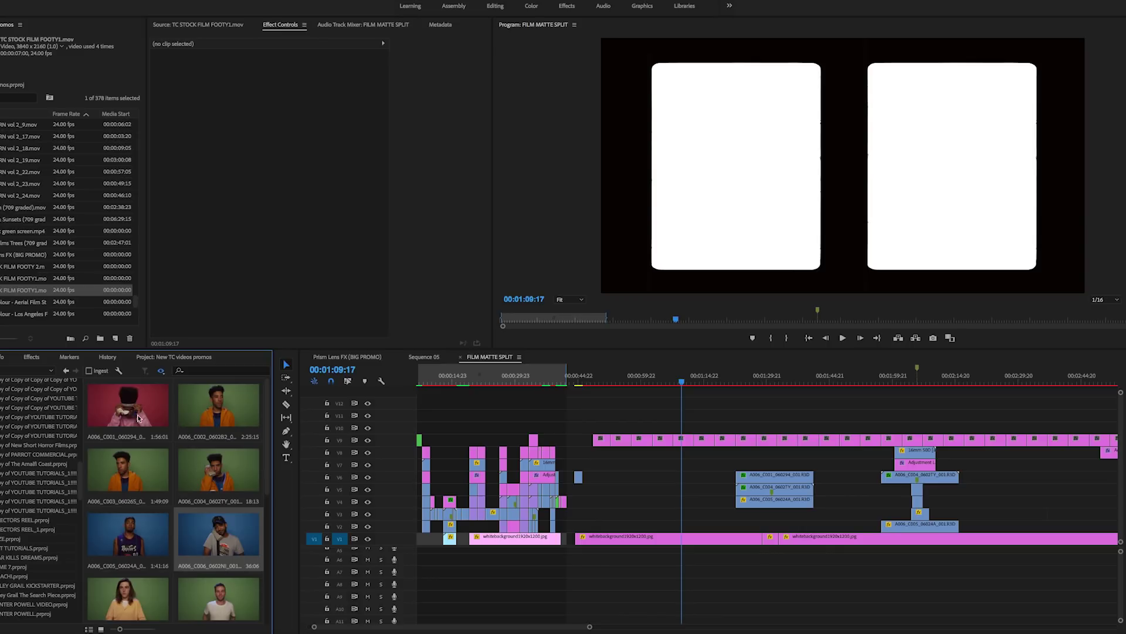
left_click(240, 491)
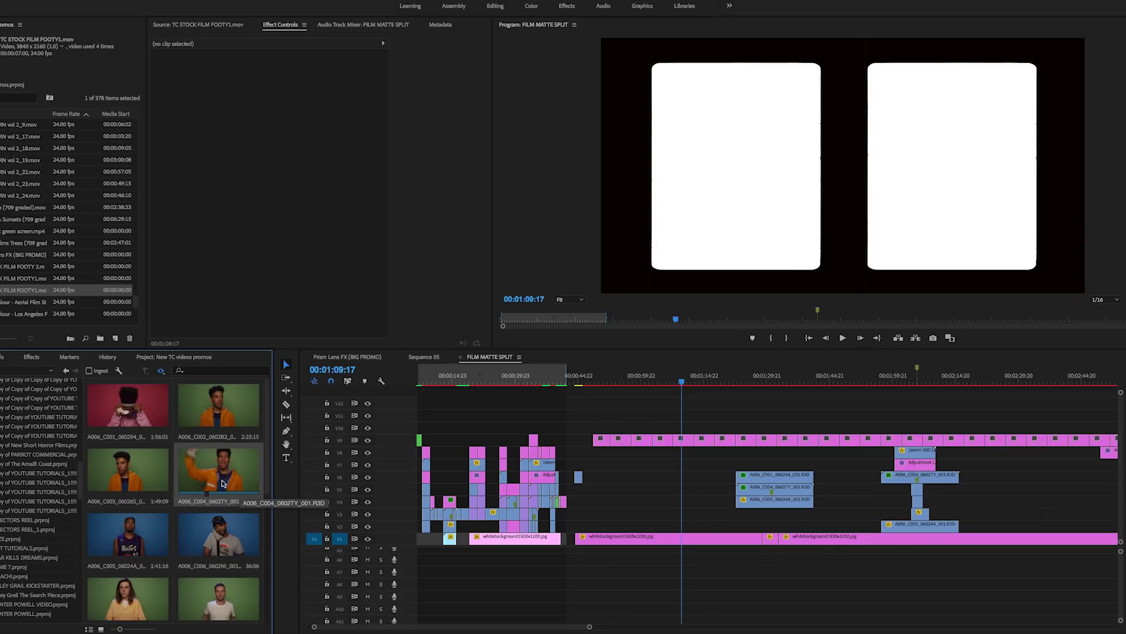
double_click(688, 441)
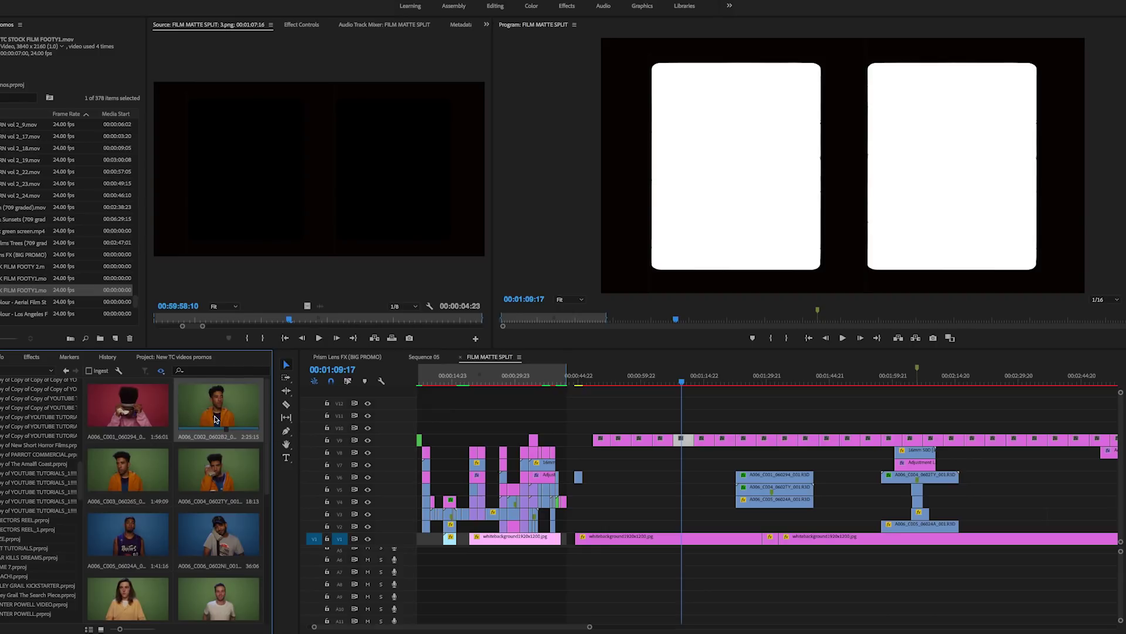
double_click(215, 412)
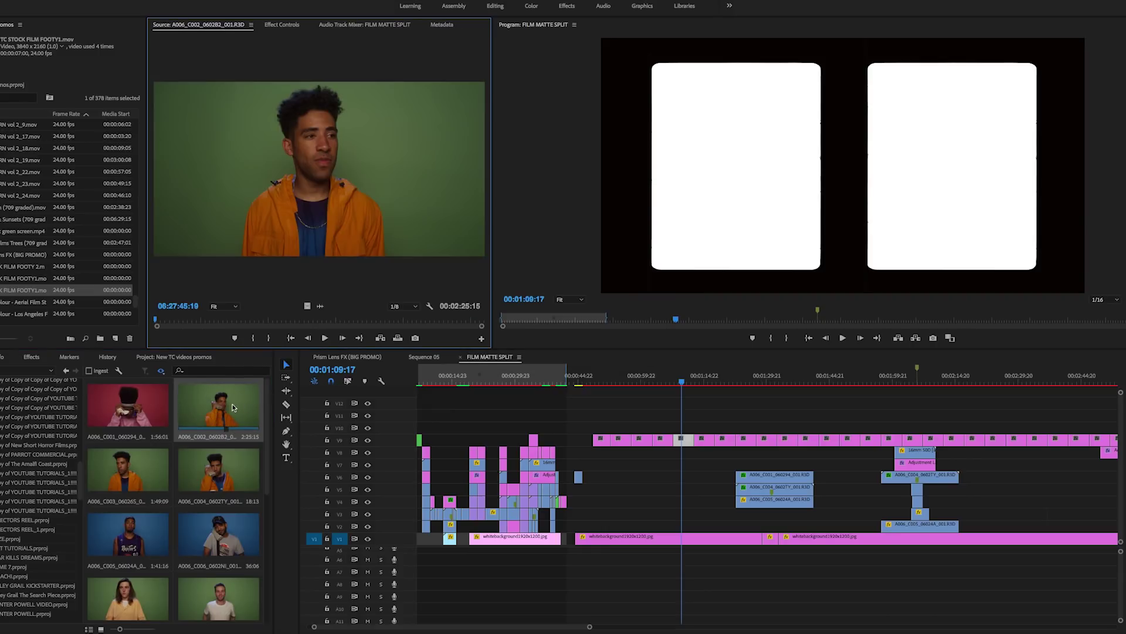
- Mark a 12-second In/Out section of A006_C002 and place it on V8 under the matte
mouse_move(273, 320)
left_mouse_down()
mouse_move(288, 320)
mouse_move(256, 322)
mouse_move(287, 321)
left_mouse_up()
key("i")
key("o")
left_click_drag(699, 384, 674, 609)
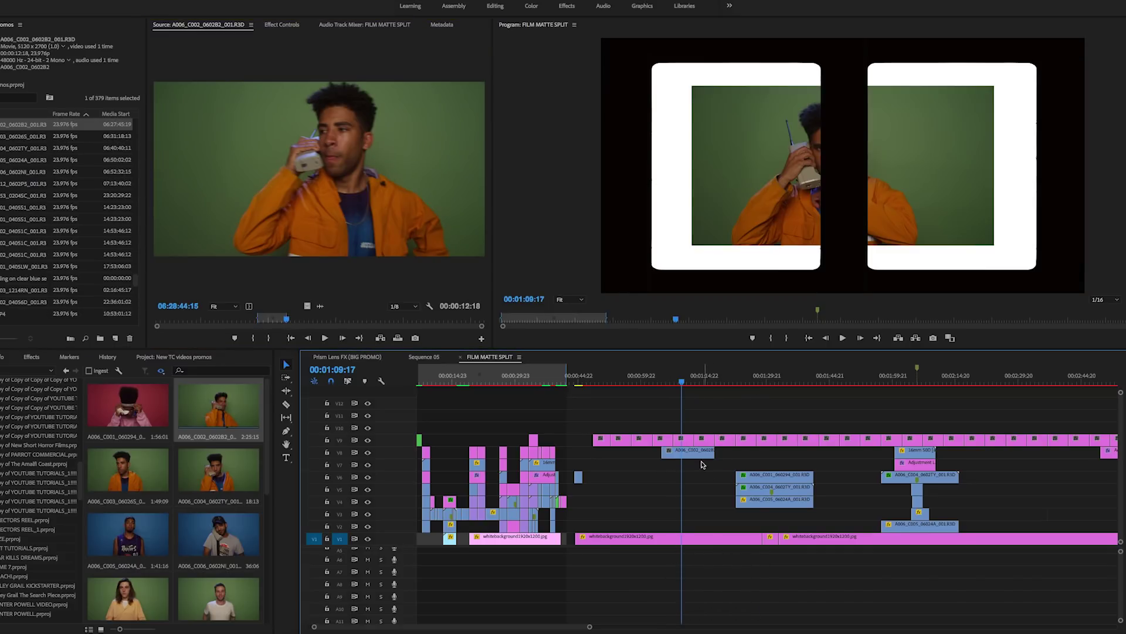
left_click(688, 461)
- Enlarge the A006_C002 clip and shift it left to fill the left matte window
left_click(281, 26)
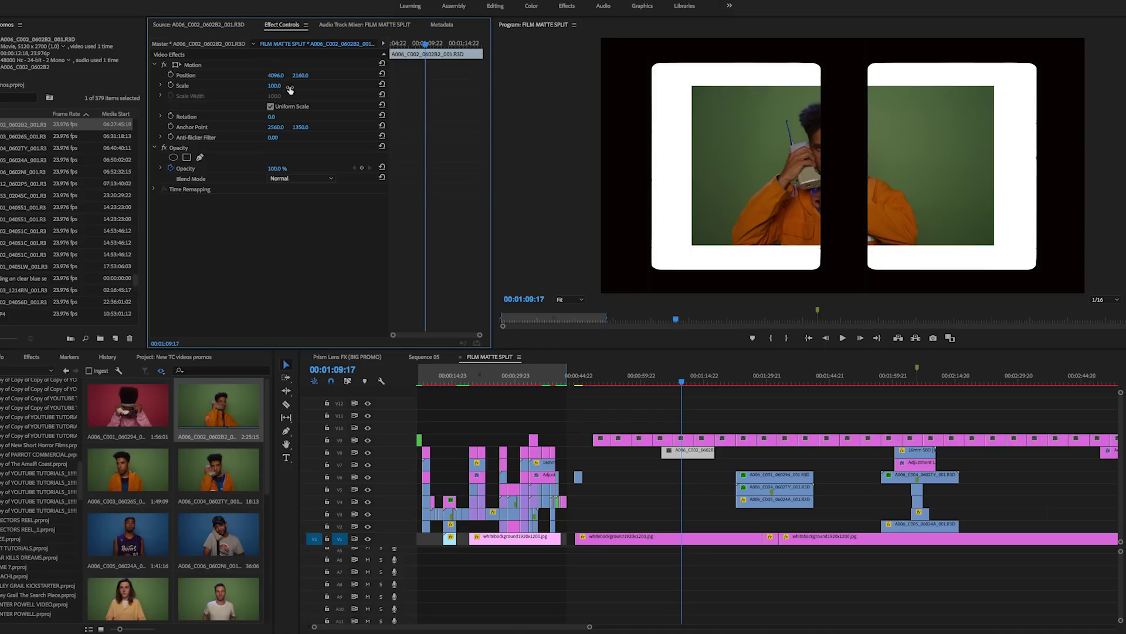
left_click_drag(274, 86, 272, 75)
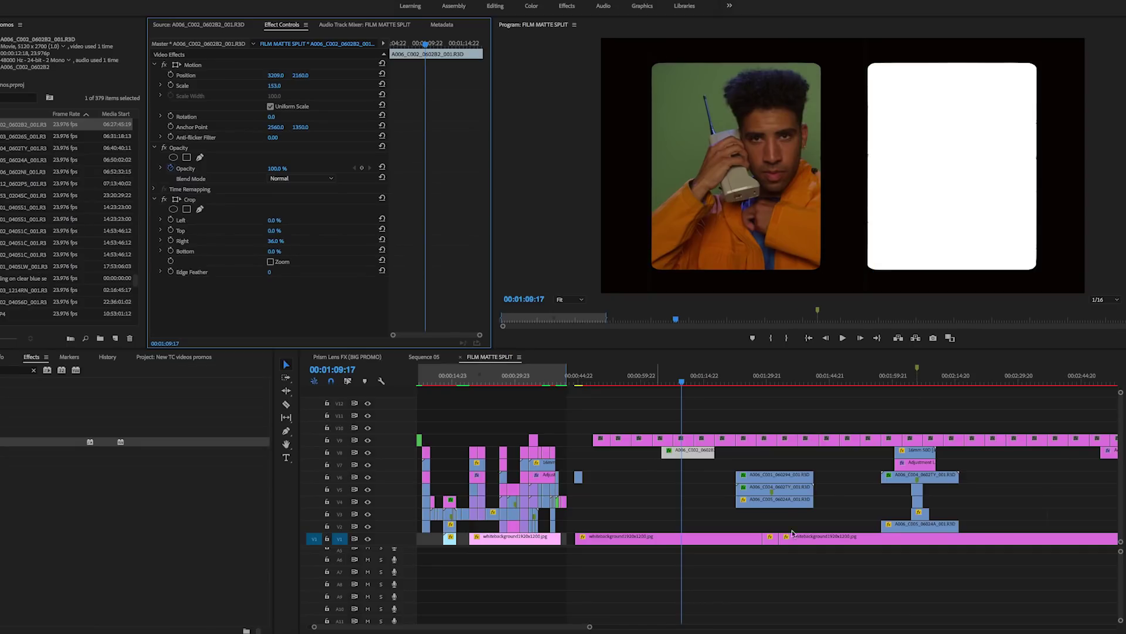
left_click_drag(684, 382, 676, 383)
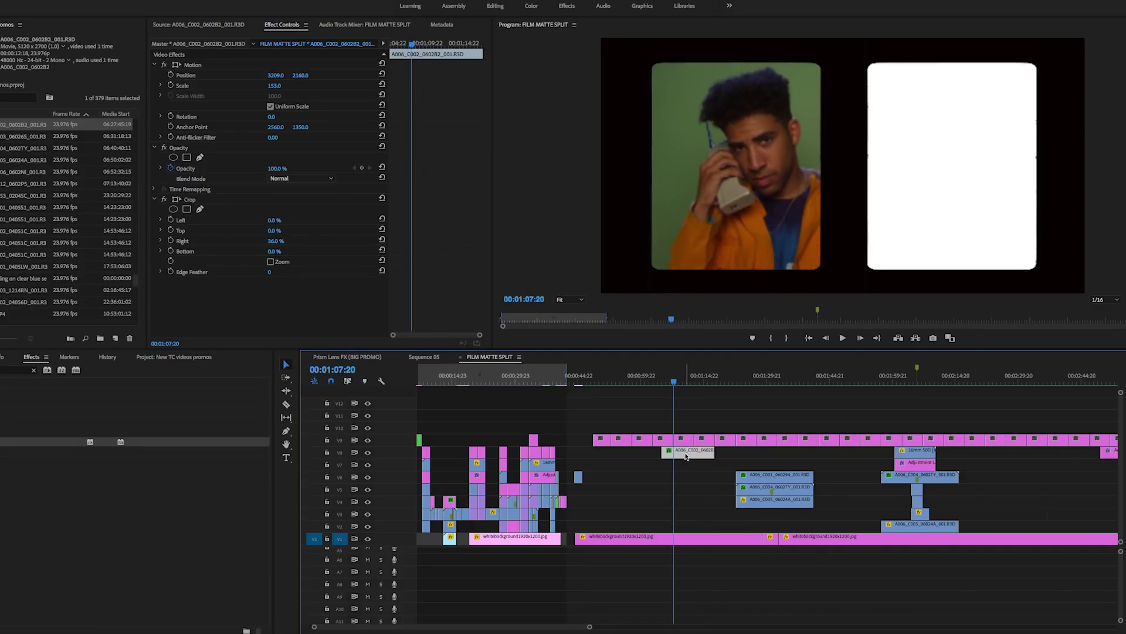
left_click_drag(272, 77, 246, 77)
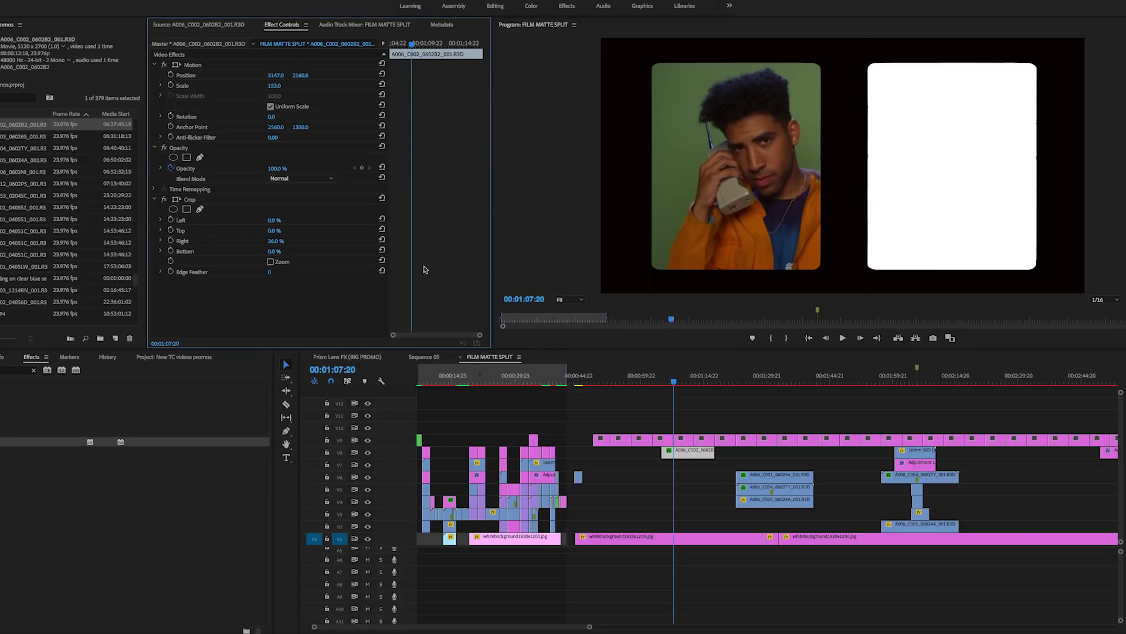
key("shift+8")
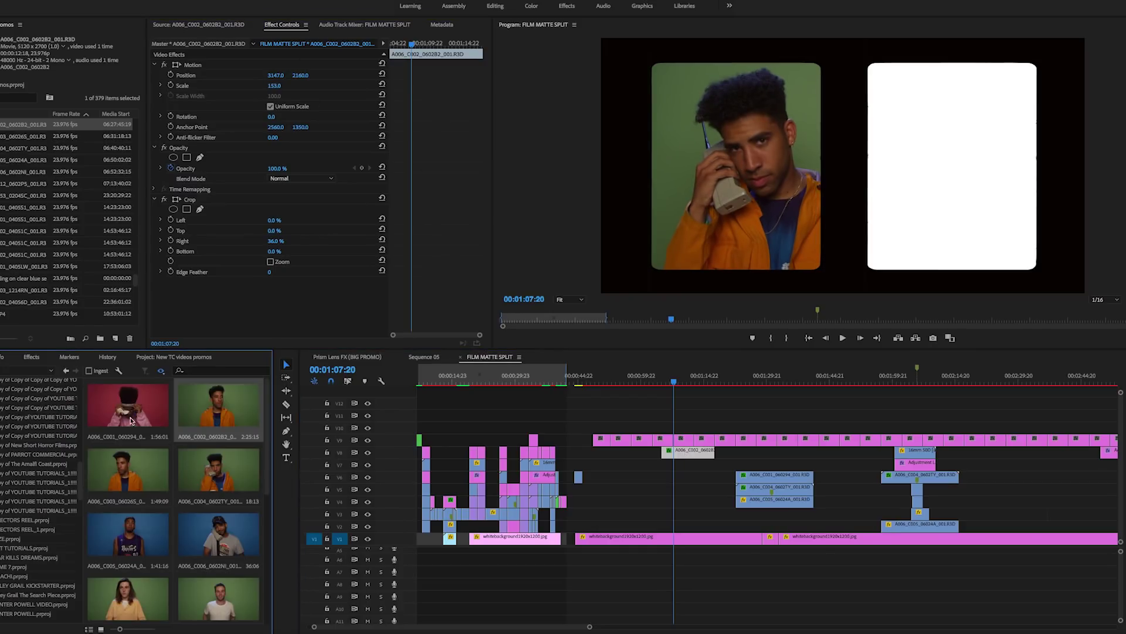
- Place the pink-hoodie A006_C001 clip on V7 and scale it to 155 for the right window
left_click(129, 415)
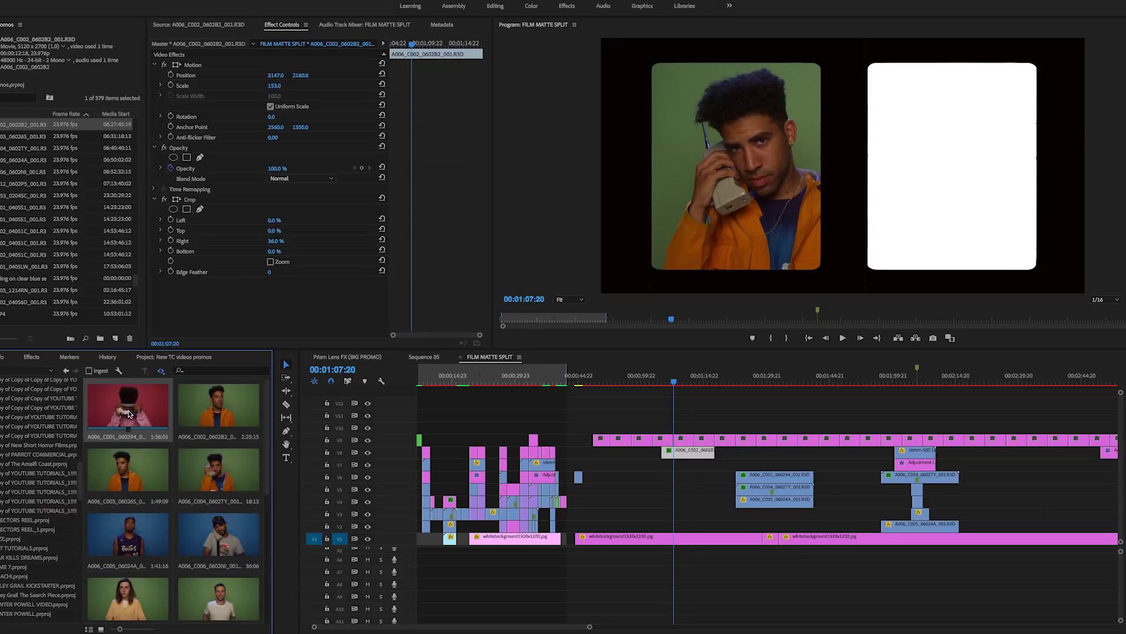
double_click(129, 414)
left_click_drag(129, 414, 683, 473)
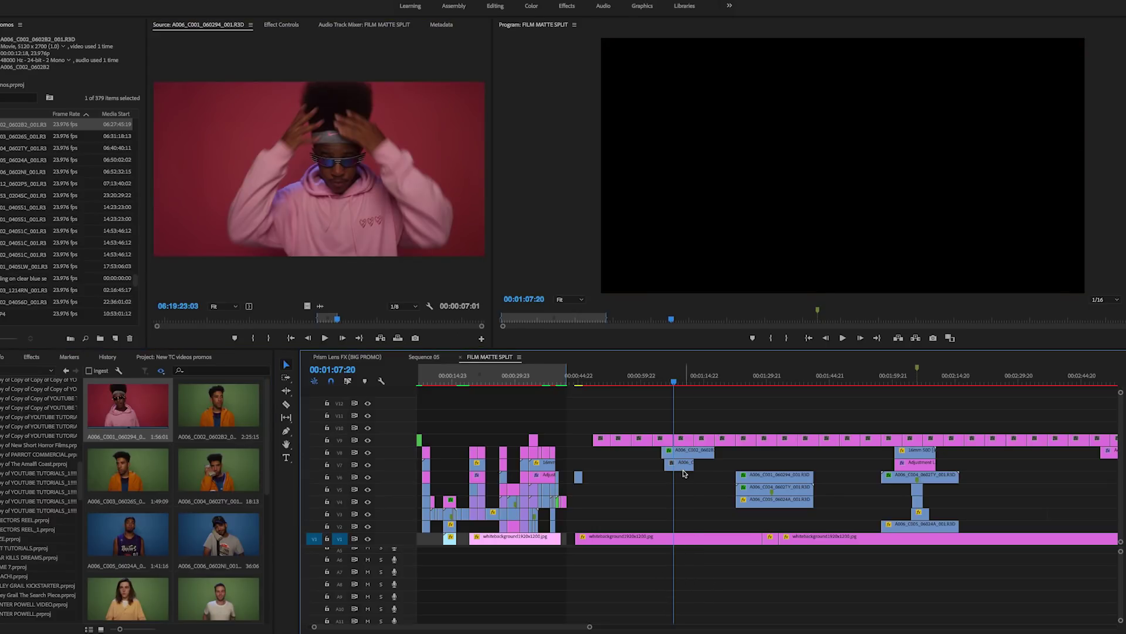
left_click(280, 25)
mouse_move(274, 85)
left_mouse_down()
mouse_move(284, 85)
mouse_move(270, 75)
left_mouse_up()
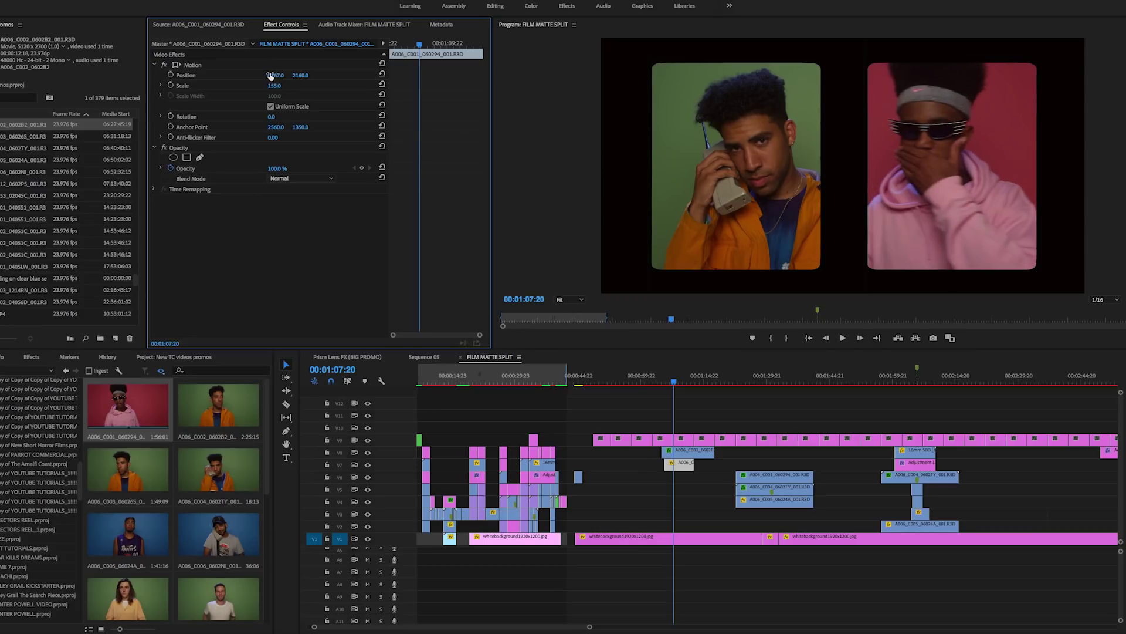
- Select the 3.png matte, then both clips beneath it
left_click(751, 410)
left_click(681, 439)
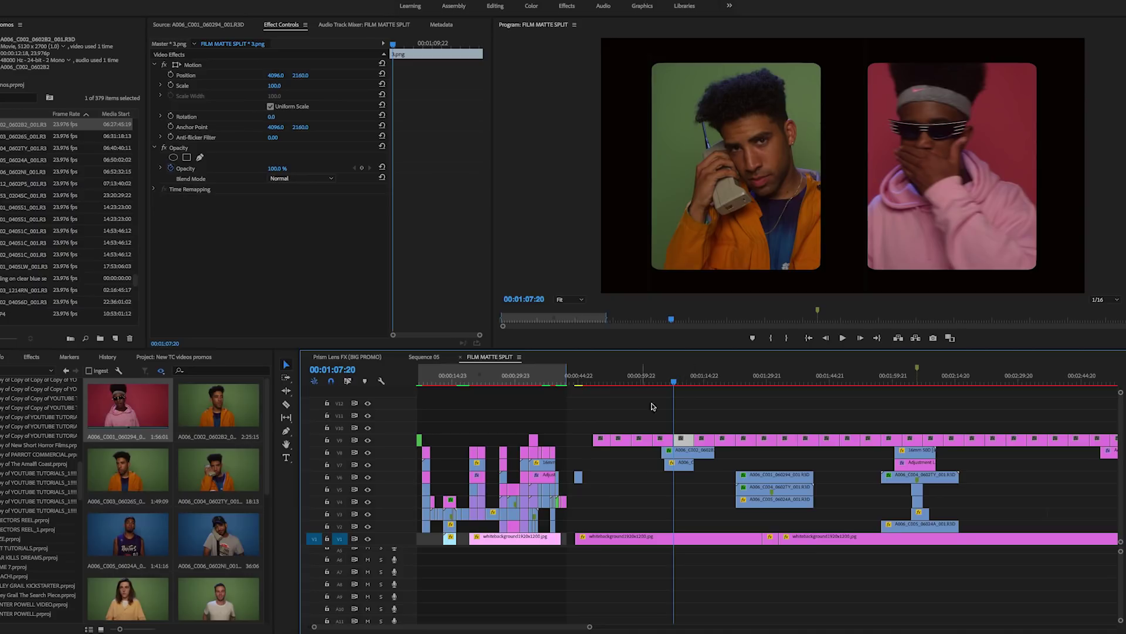
left_click_drag(702, 479, 681, 452)
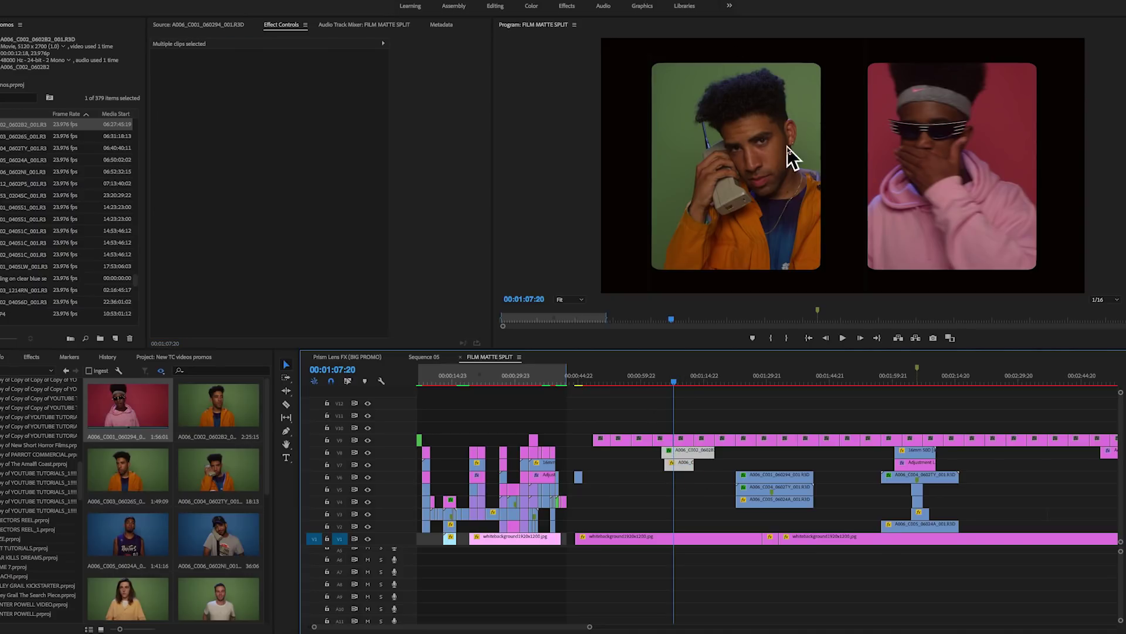
left_click(693, 419)
left_click_drag(674, 382, 684, 382)
key("space")
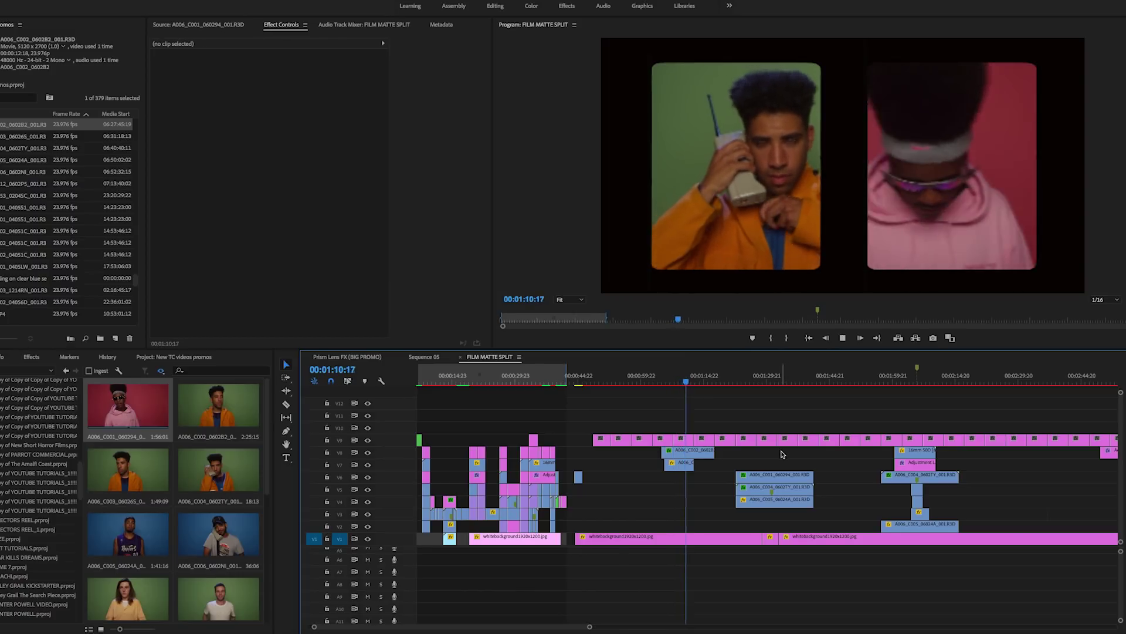
left_click(728, 380)
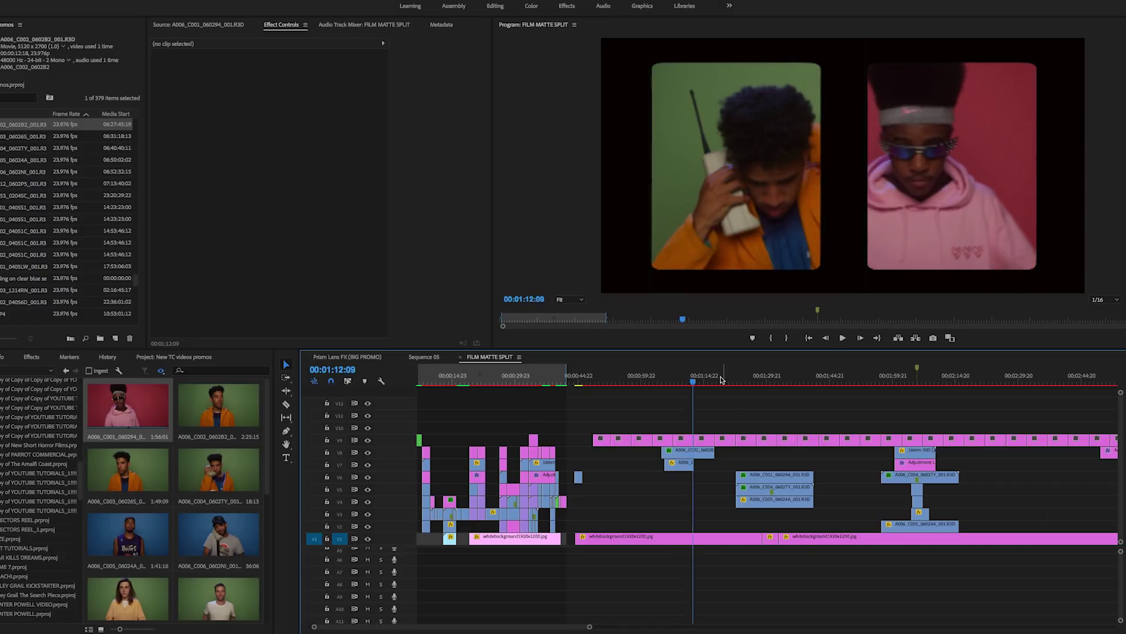
left_click_drag(637, 380, 920, 385)
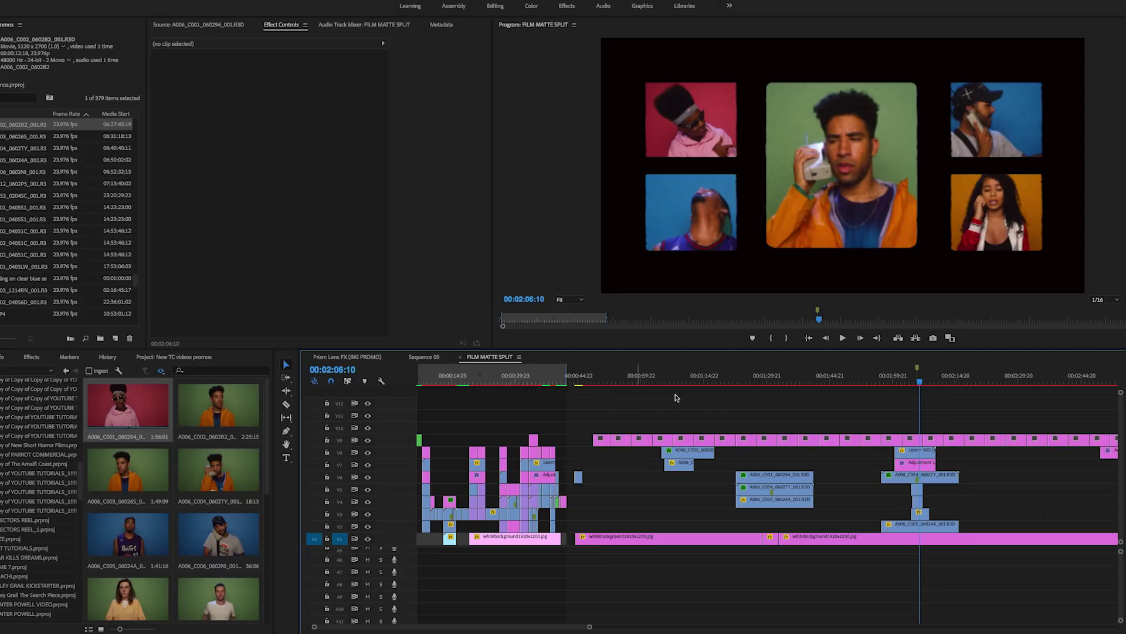
left_click_drag(516, 384, 533, 384)
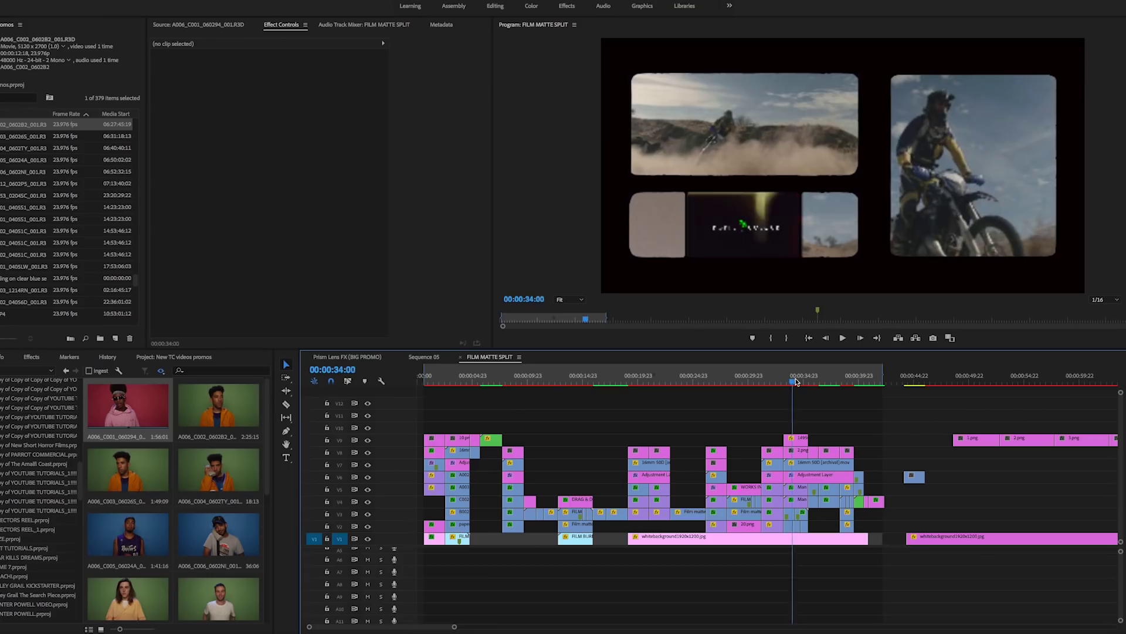
left_click_drag(792, 382, 458, 382)
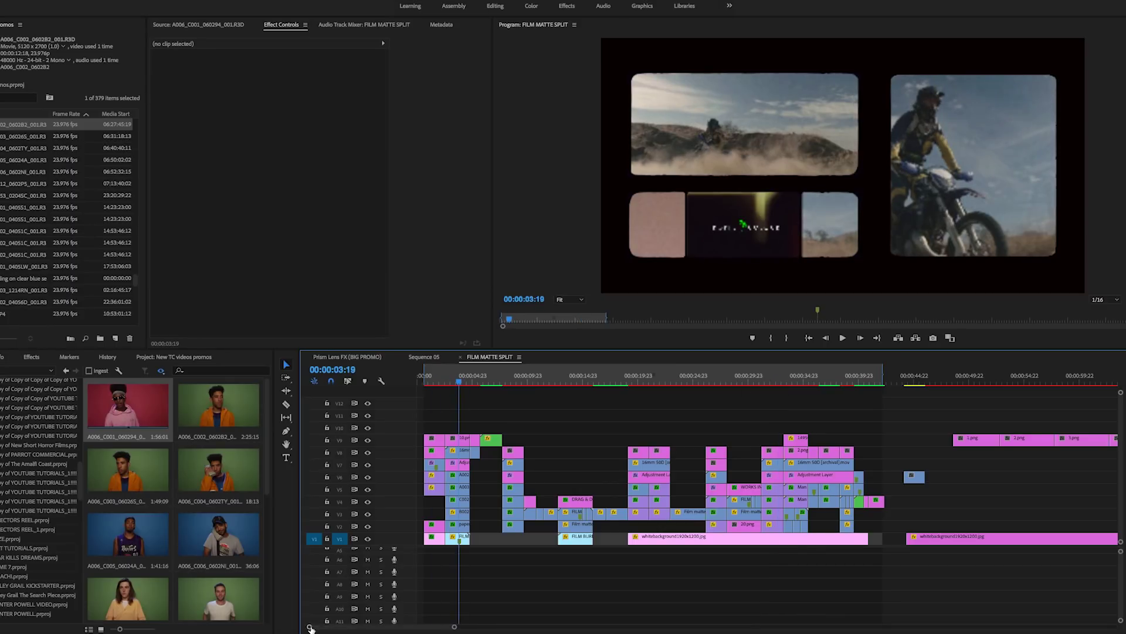
scroll(335, 623, "up", 5)
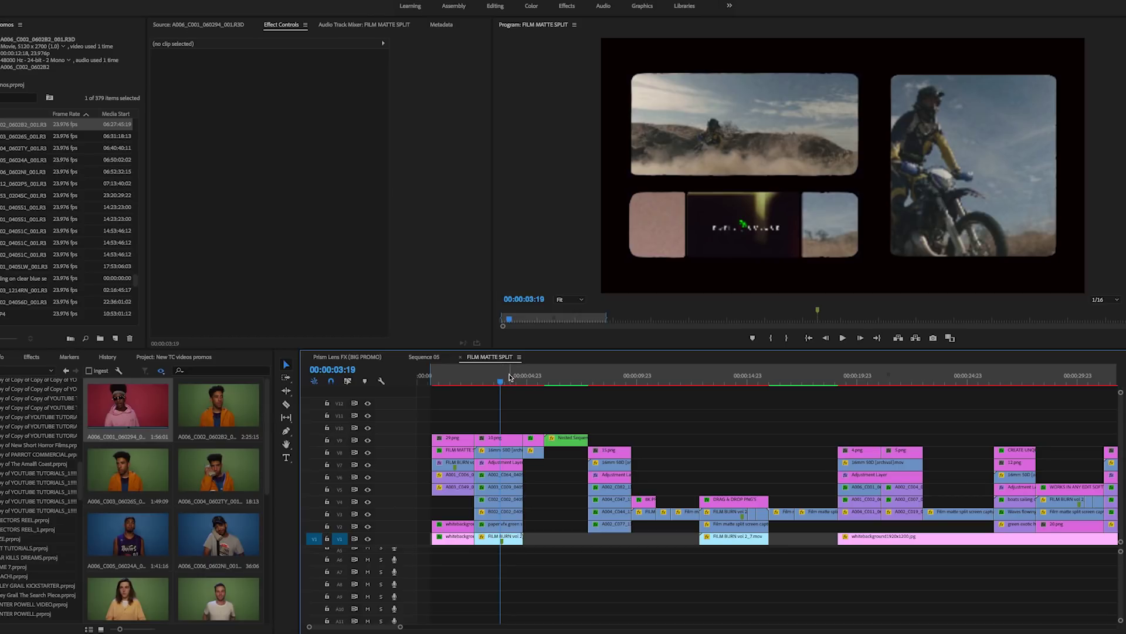
left_click_drag(511, 377, 503, 382)
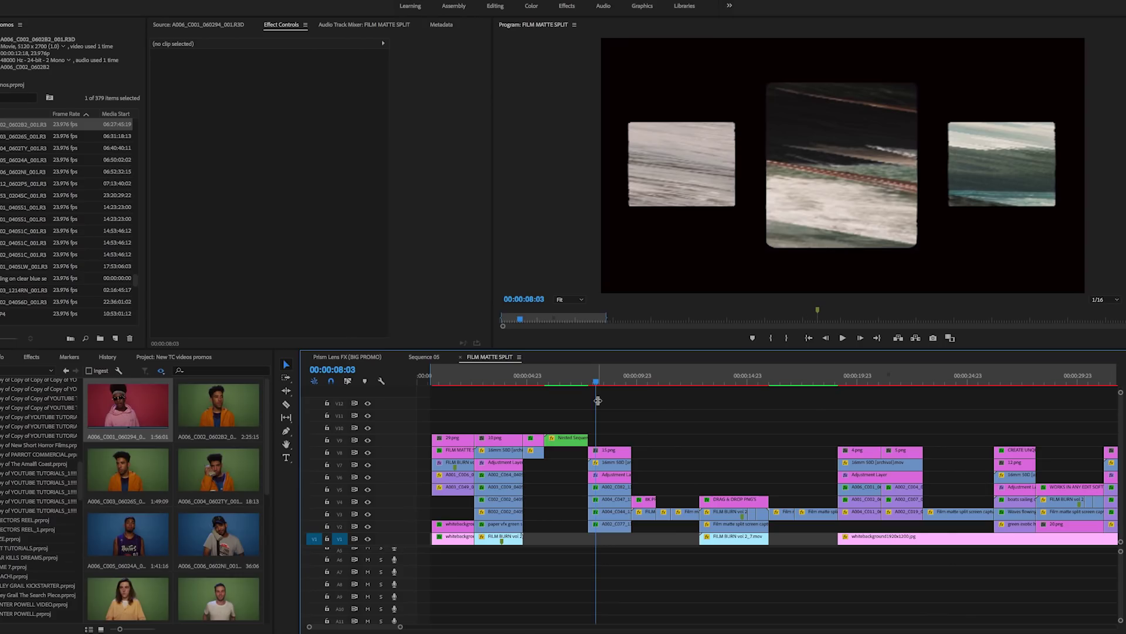
left_click_drag(672, 378, 870, 381)
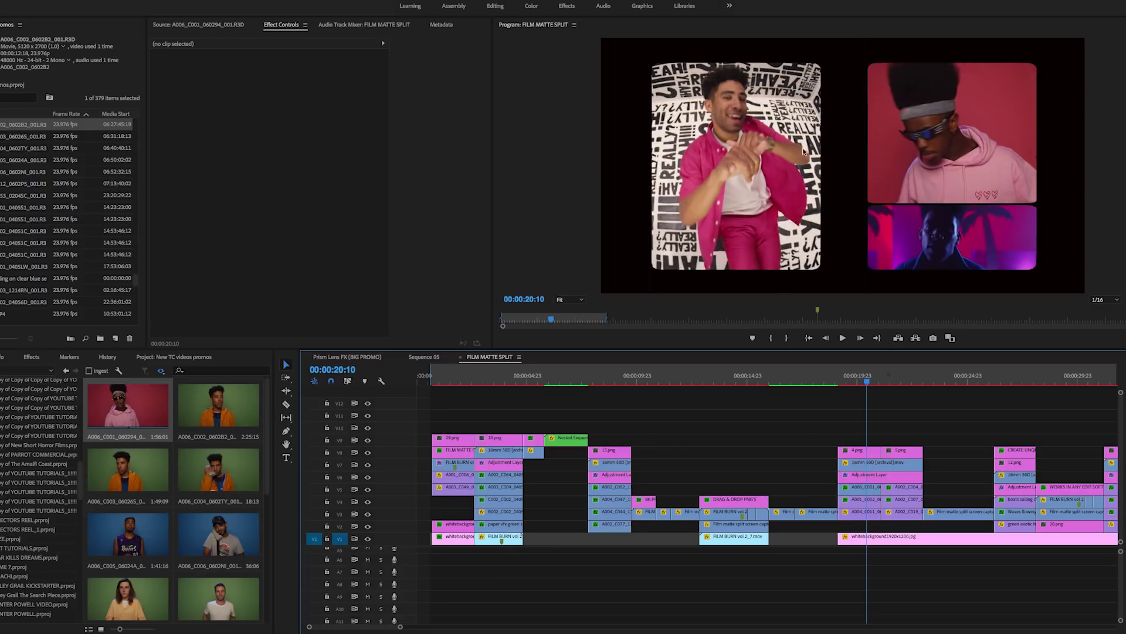
left_click_drag(867, 380, 910, 392)
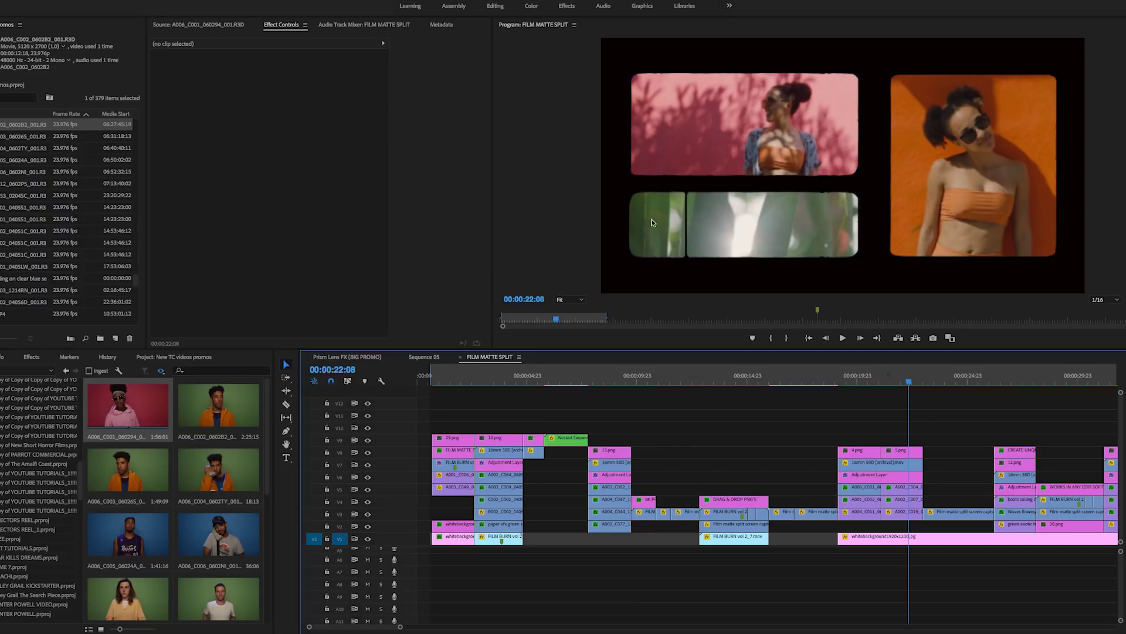
left_click(911, 383)
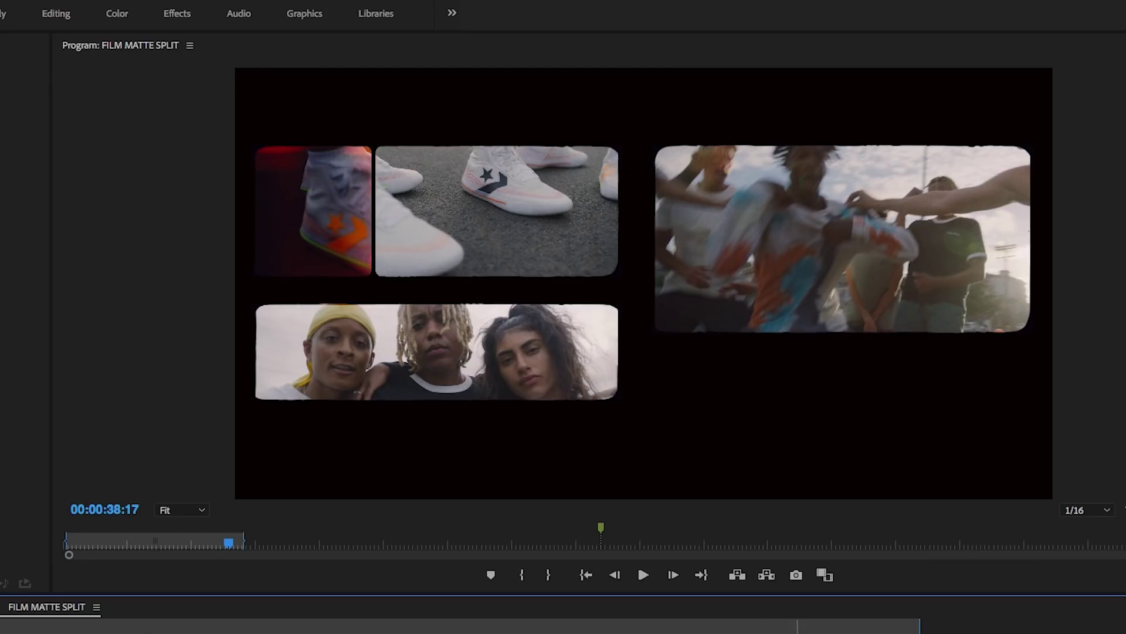
key("Left")
key("Left")
key("Left")
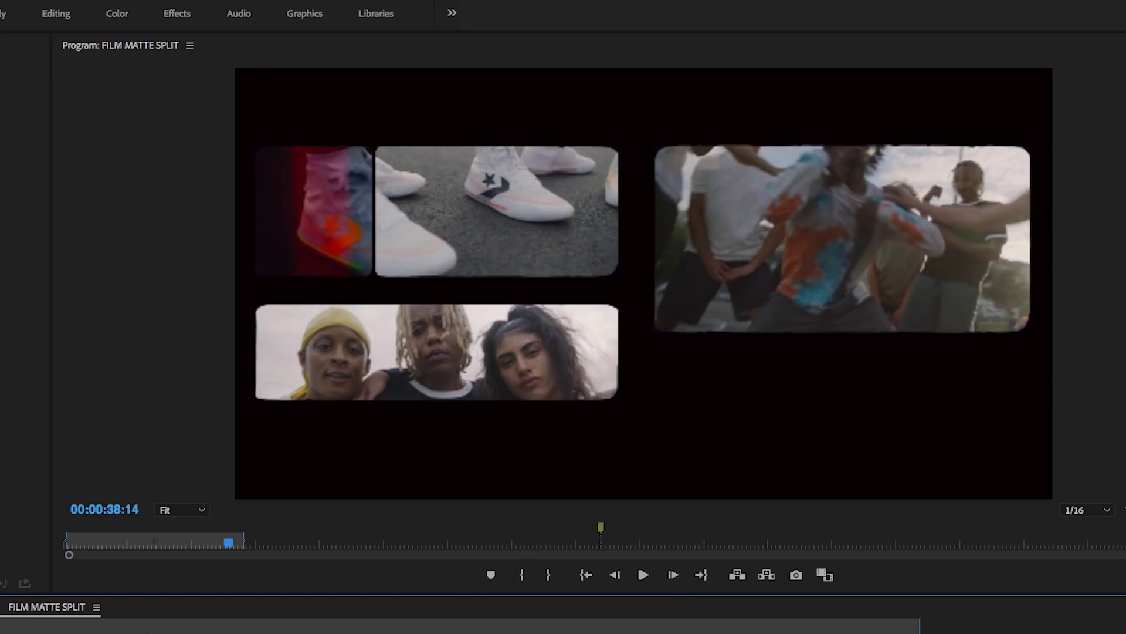